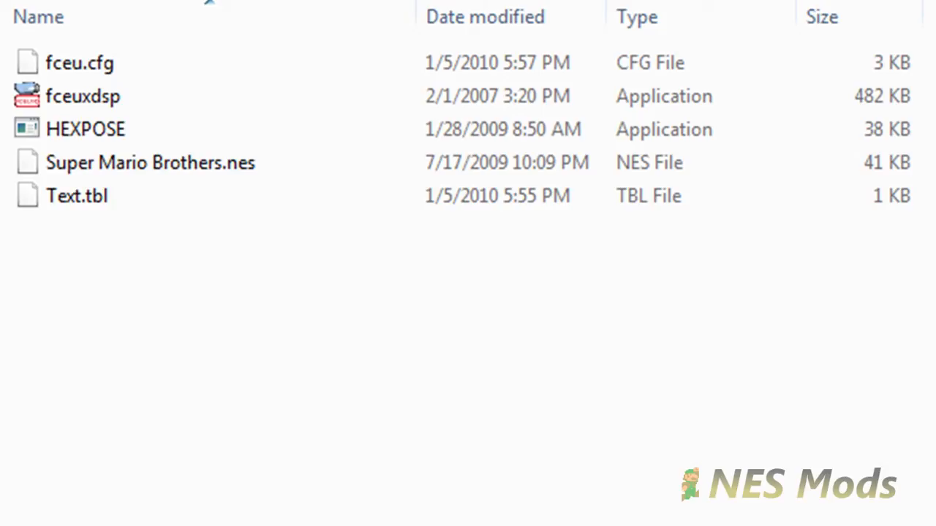
Select Super Mario Brothers.nes, then start the fceuxdsp emulator from the same folder.
click(150, 163)
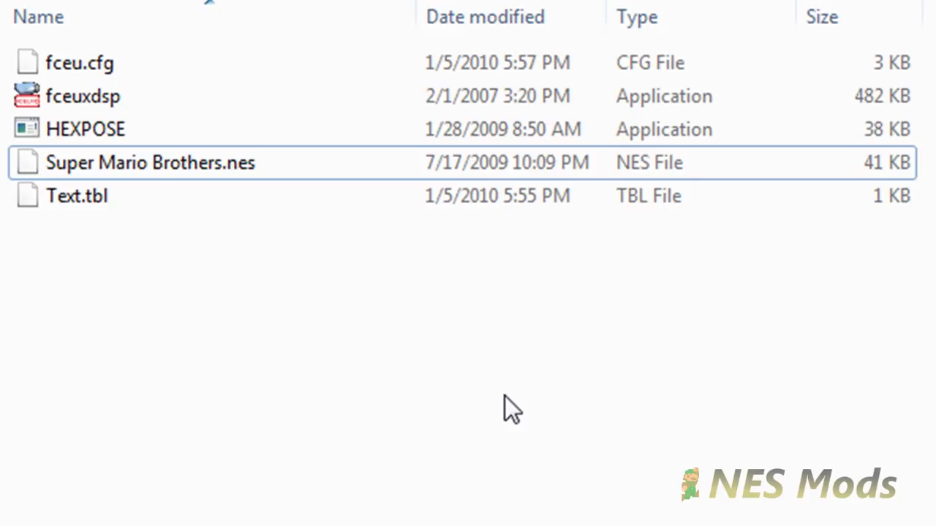
double_click(159, 104)
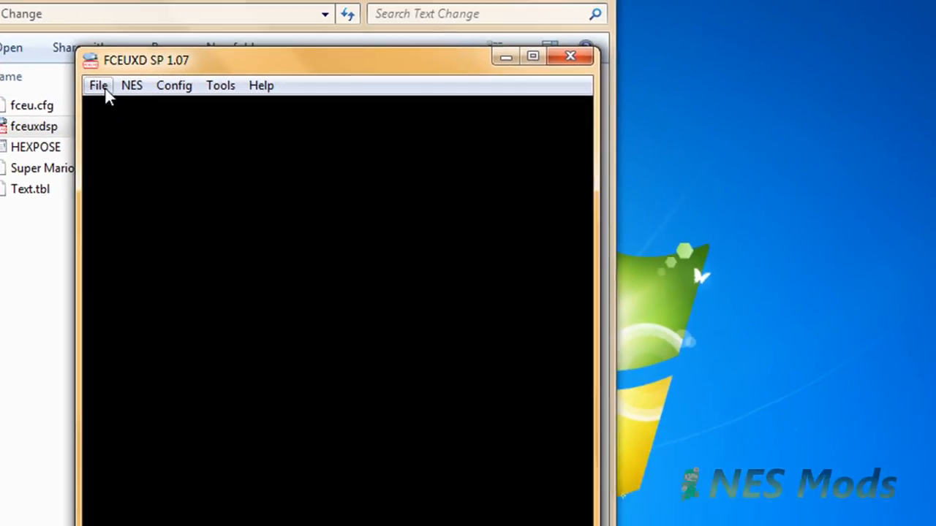
Load Super Mario Brothers.nes through File > Open so World 1-1 starts running.
click(100, 86)
click(124, 105)
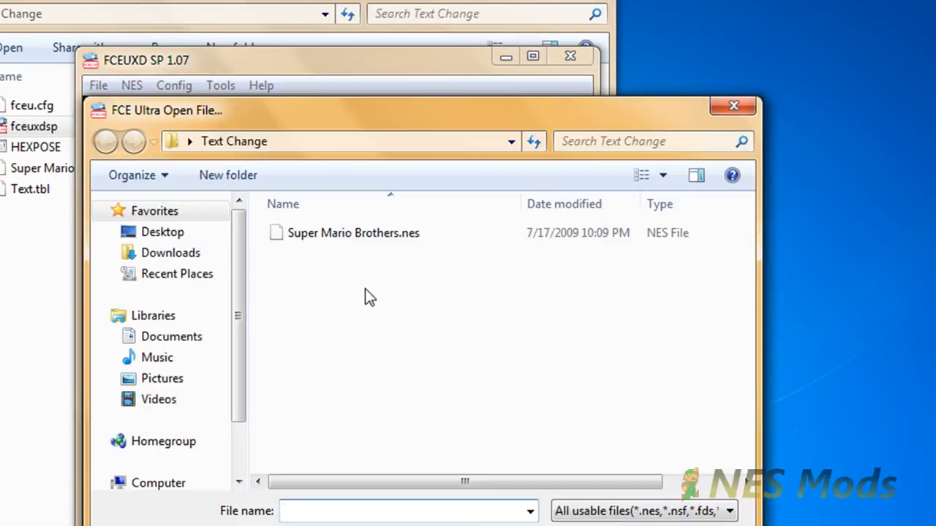
double_click(352, 234)
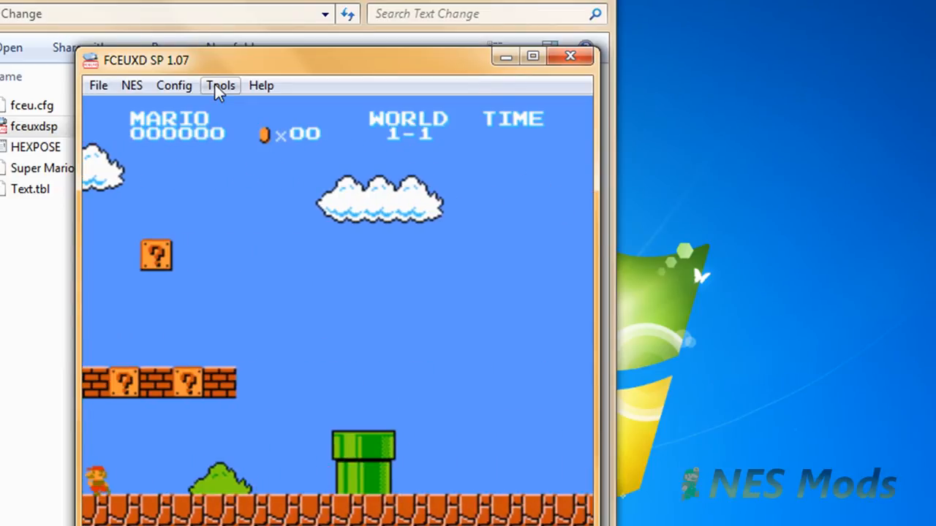
Open the Tools > PPU Viewer and shift its Pattern Tables window slightly left.
click(215, 85)
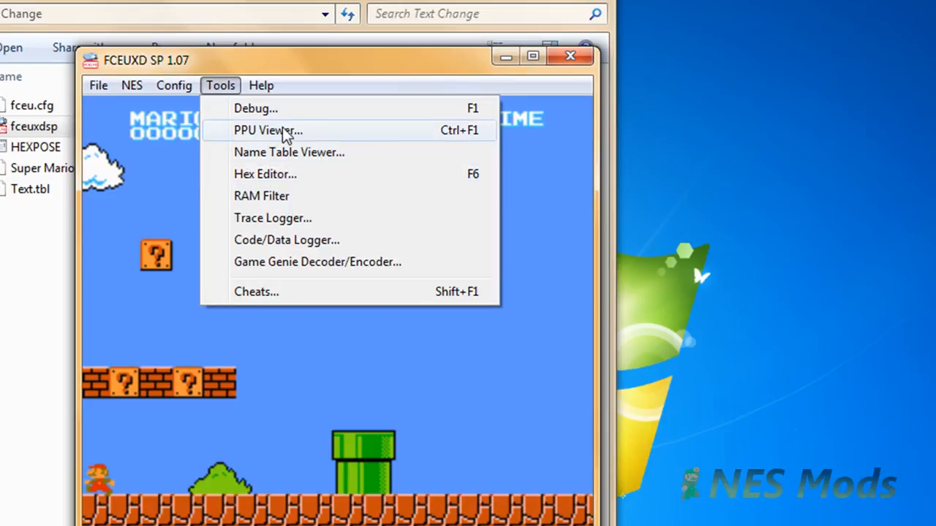
click(292, 130)
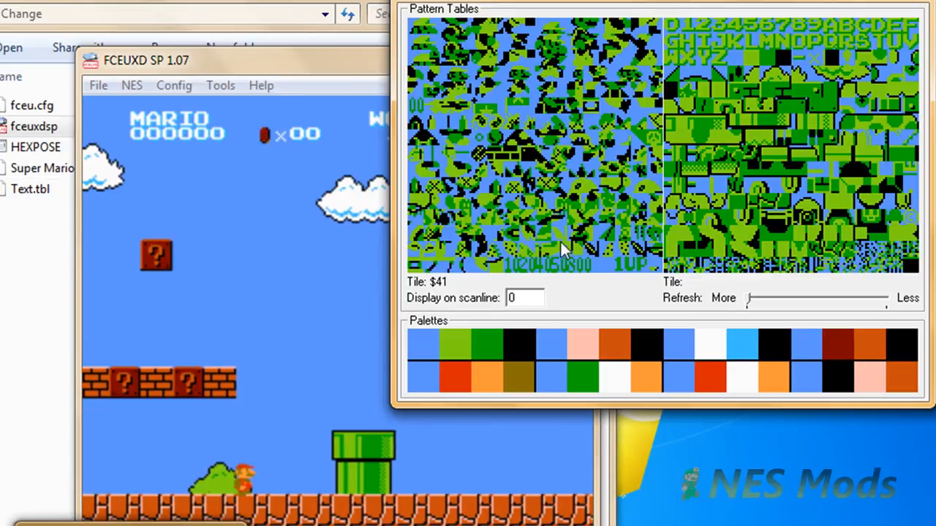
drag(641, 5, 179, 16)
Show Text.tbl in Notepad, play briefly in the game window, then raise the PPU Viewer.
key(alt+Tab)
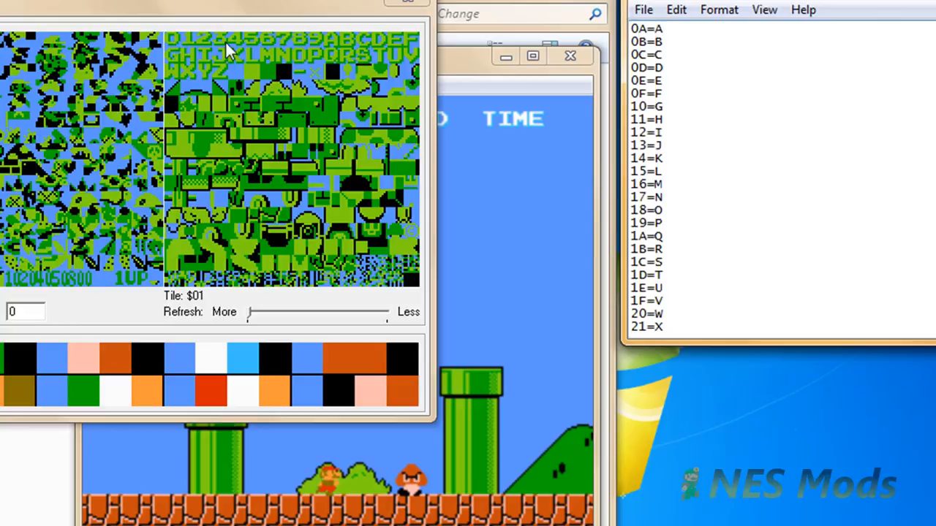
click(511, 157)
key(Right)
key(f)
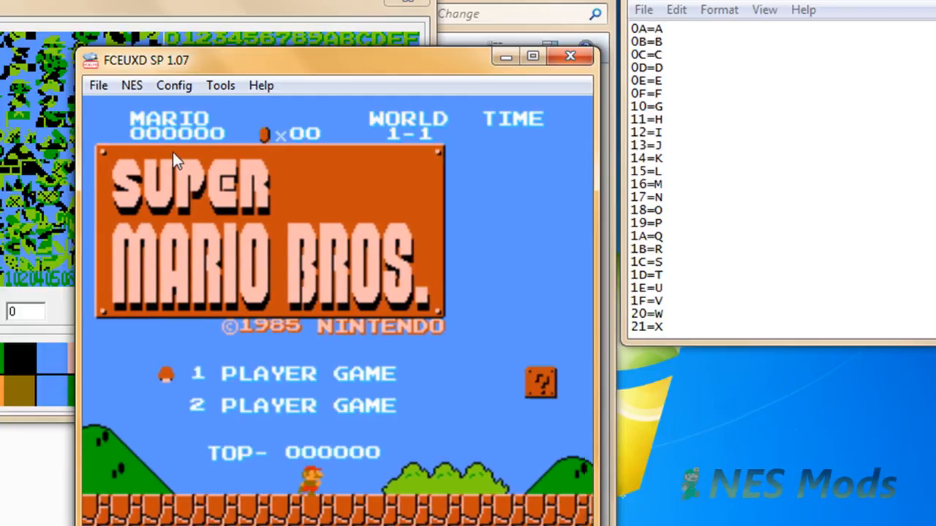
click(232, 41)
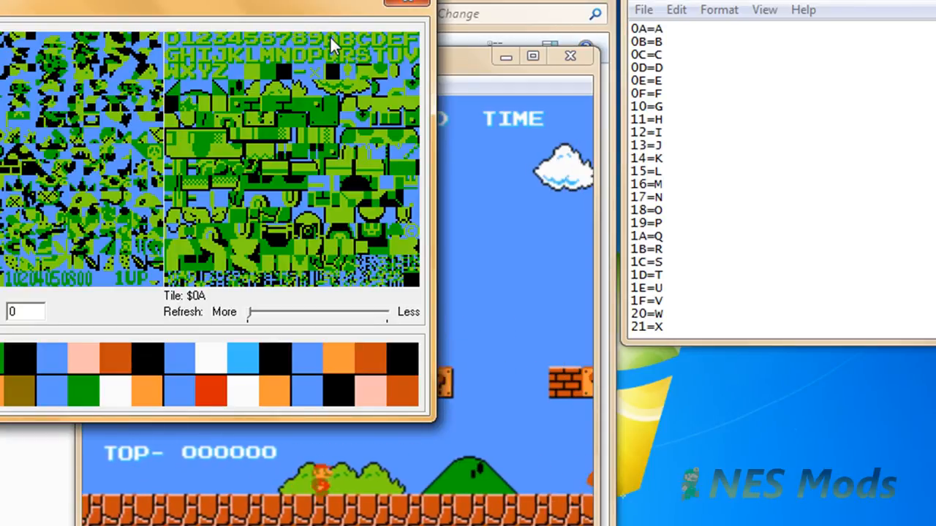
Review Text.tbl from 0A=A downward and add a new '24=' line after 23=Z.
click(649, 33)
click(649, 28)
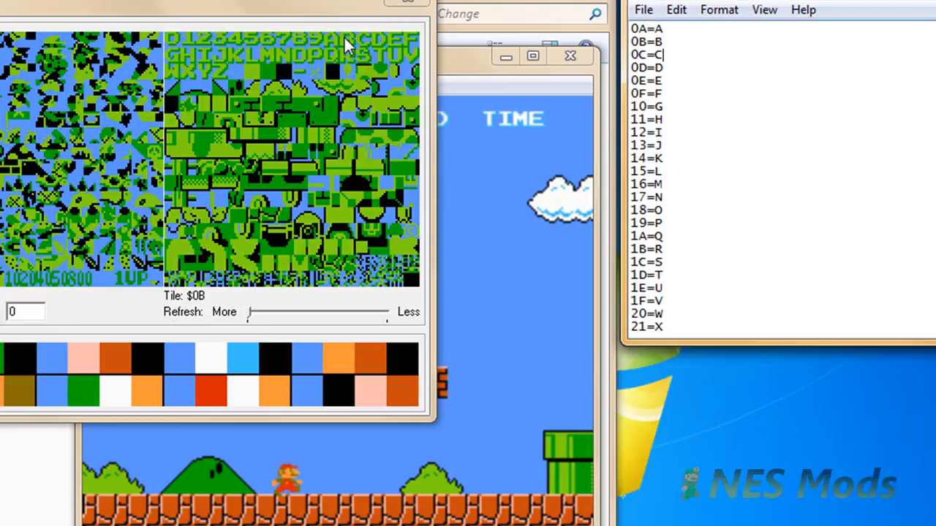
key(Down)
key(Down)
key(Down)
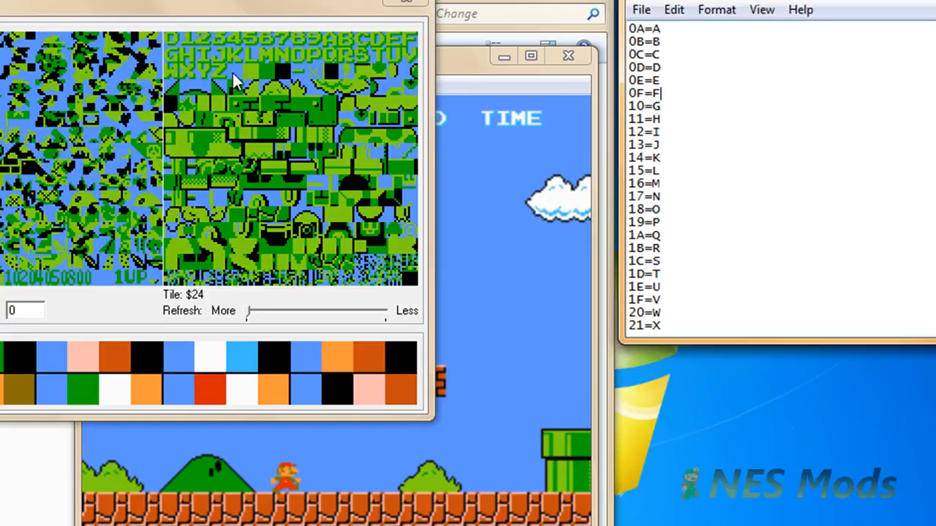
scroll(769, 163, down, 1)
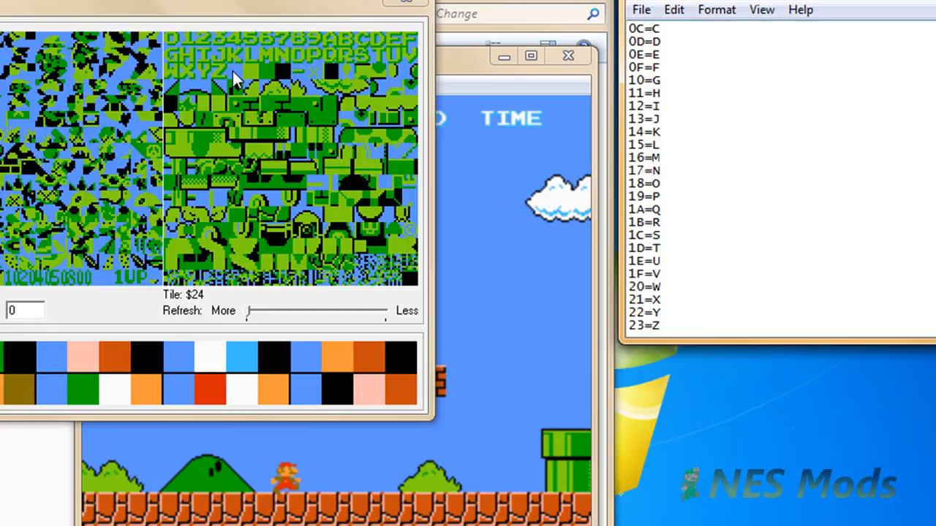
click(718, 322)
key(Return)
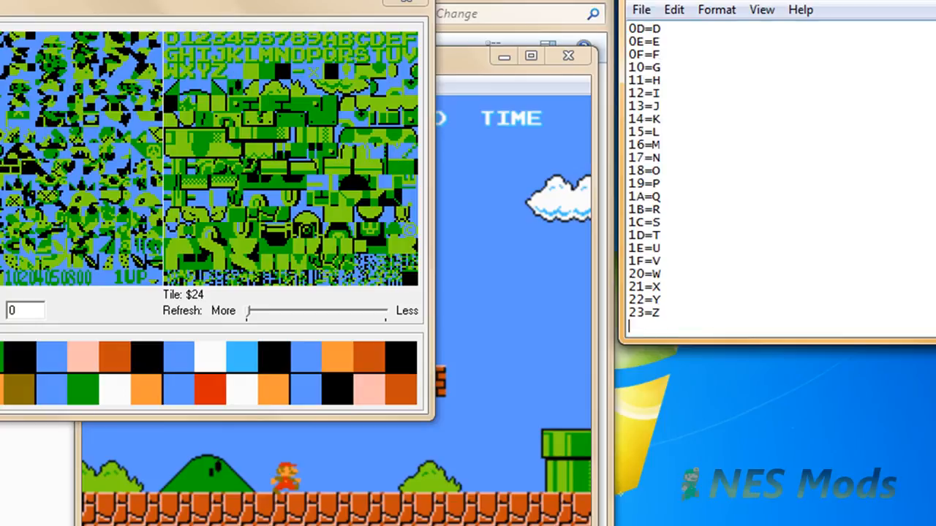
text(24=)
Save As 'Text.tbl' with Save as type set to All Files instead of .txt.
click(641, 10)
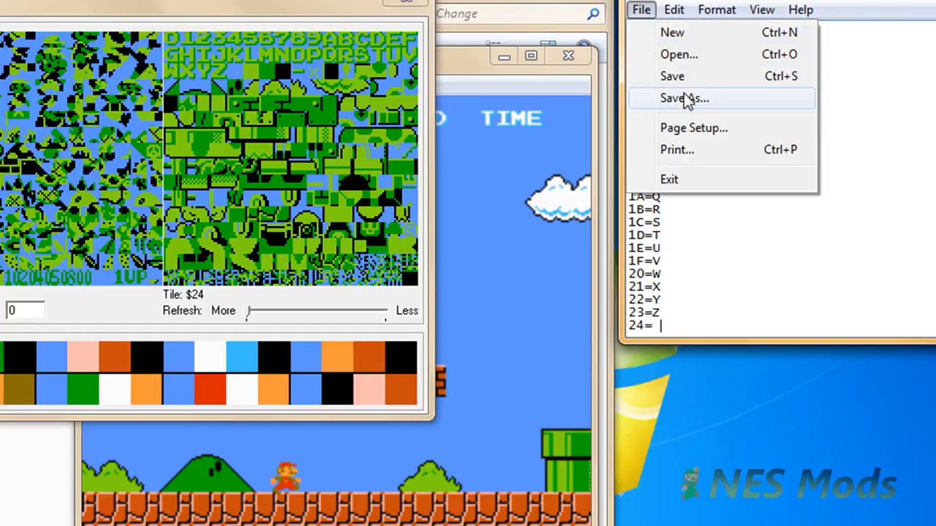
click(685, 99)
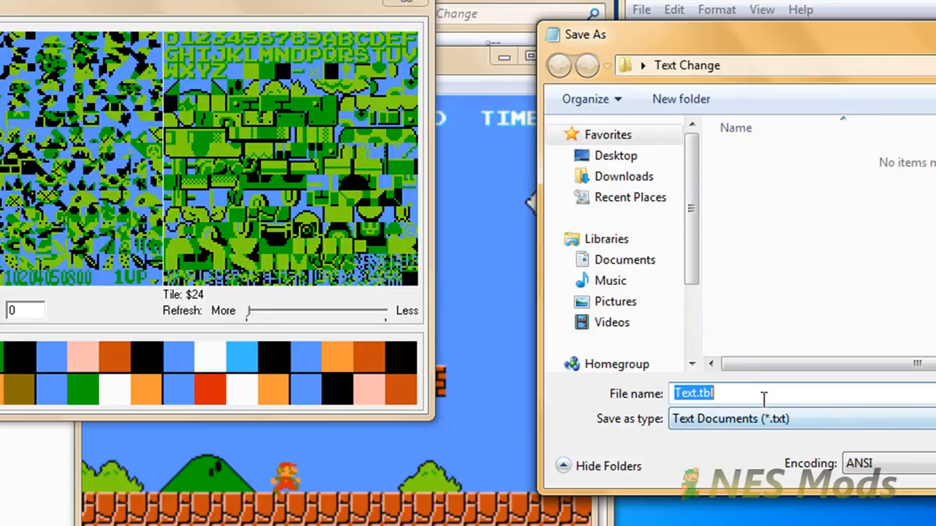
click(749, 393)
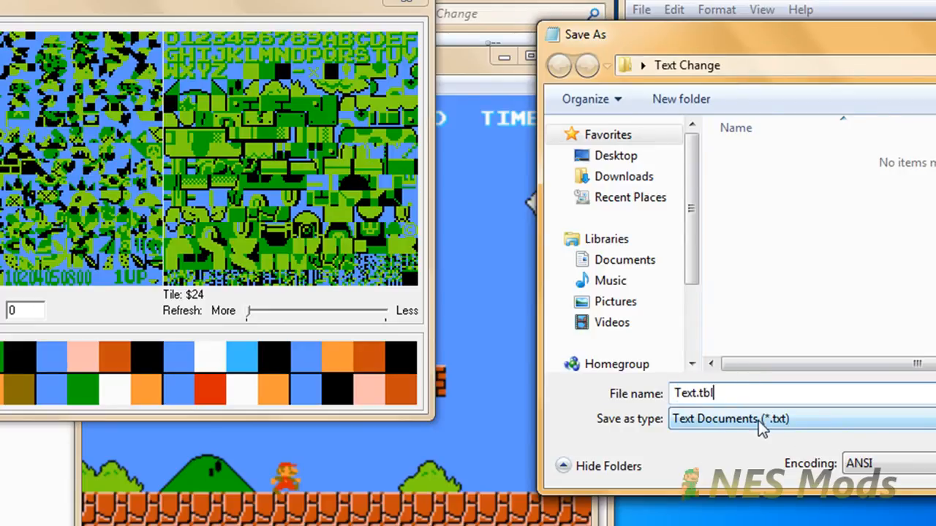
click(721, 423)
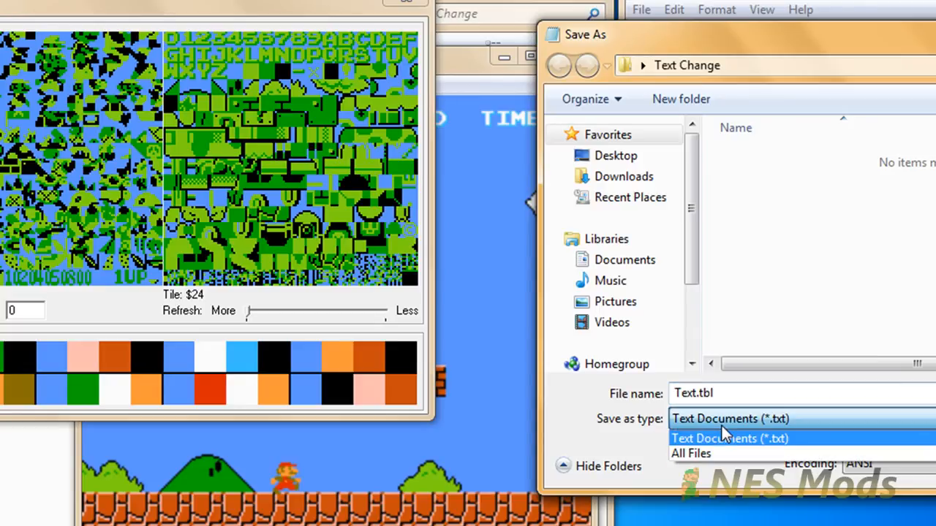
click(720, 454)
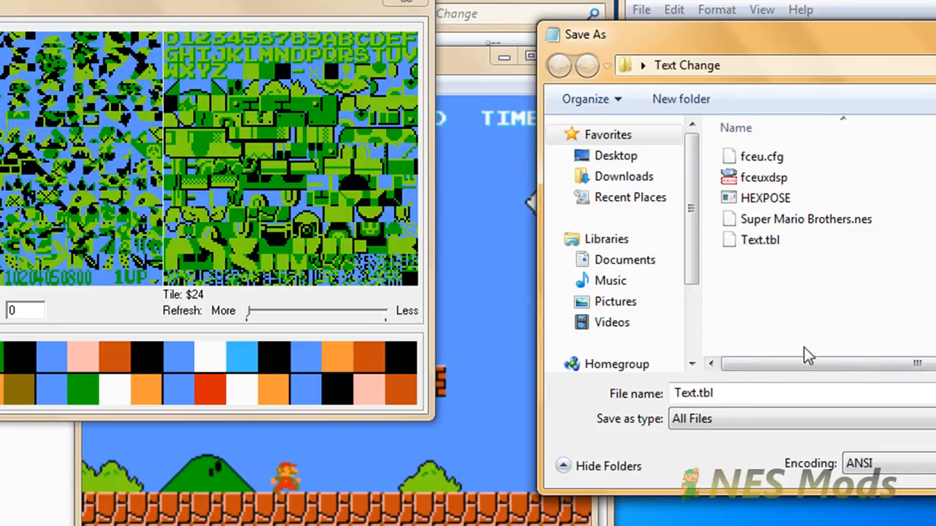
key(Escape)
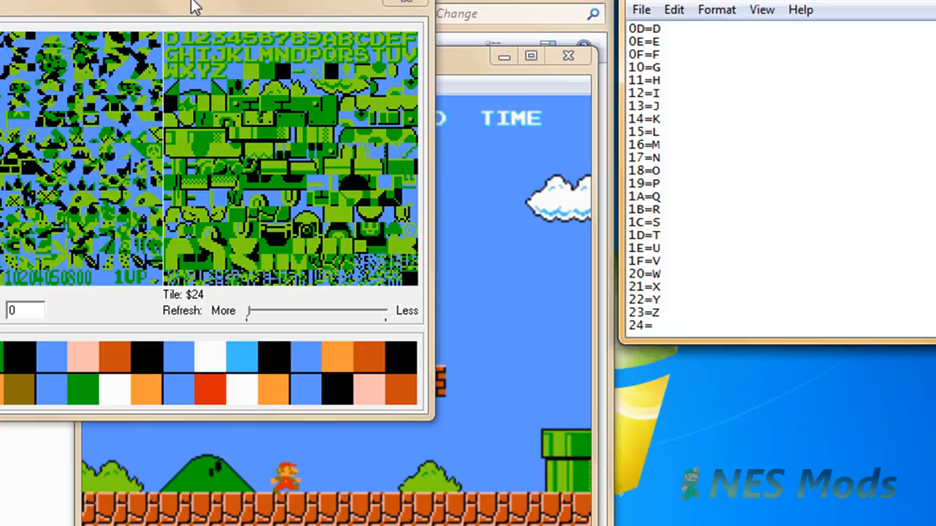
Close the PPU Viewer and emulator, save the table changes, and select HEXPOSE.
drag(192, 6, 278, 5)
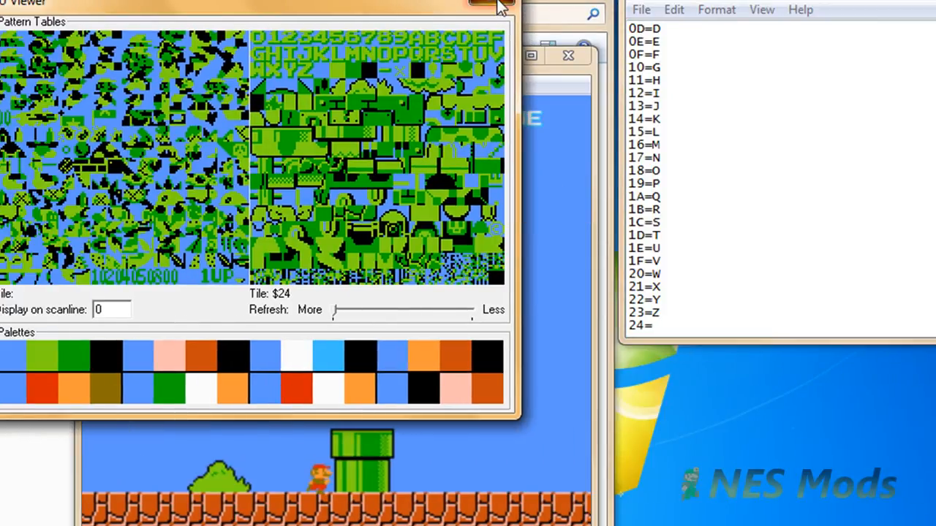
click(499, 7)
click(576, 54)
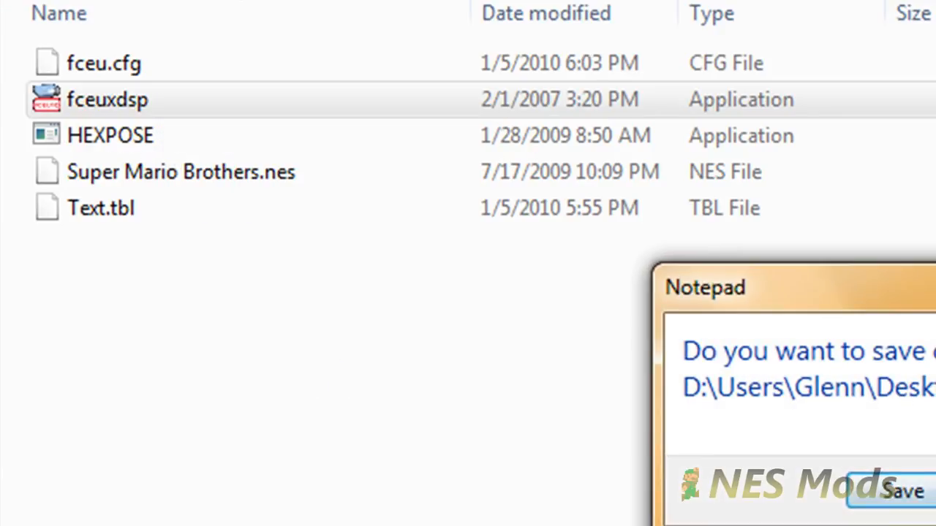
click(897, 491)
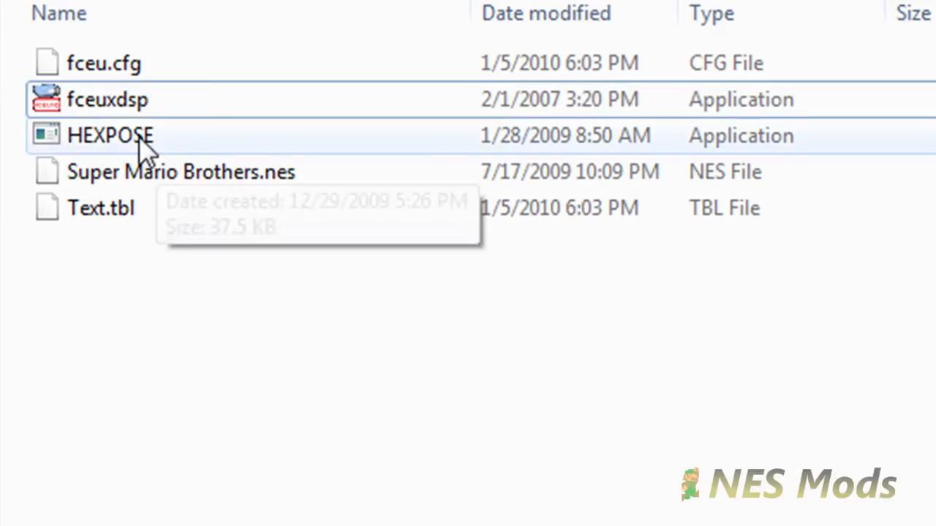
click(138, 139)
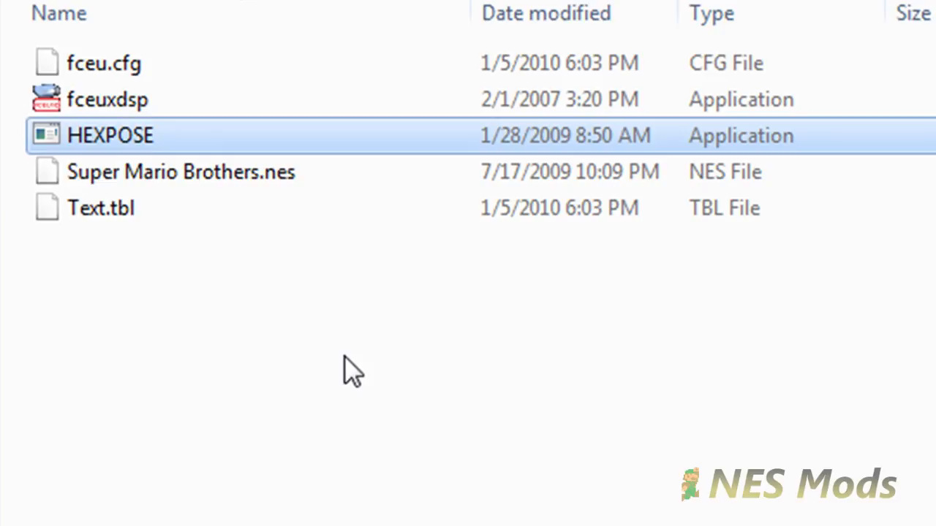
Launch Hexposure and open the SUPERM~1.NES ROM.
double_click(398, 141)
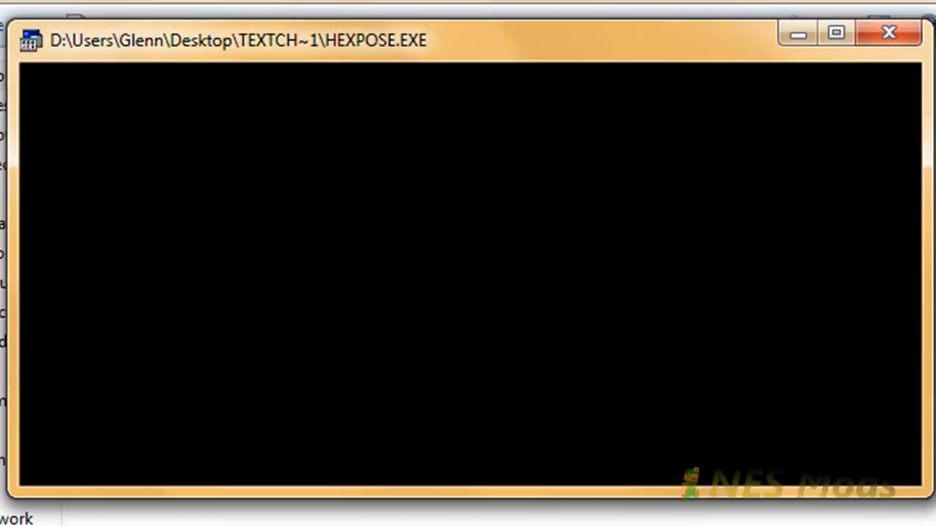
key(Down)
key(Down)
key(Down)
key(Down)
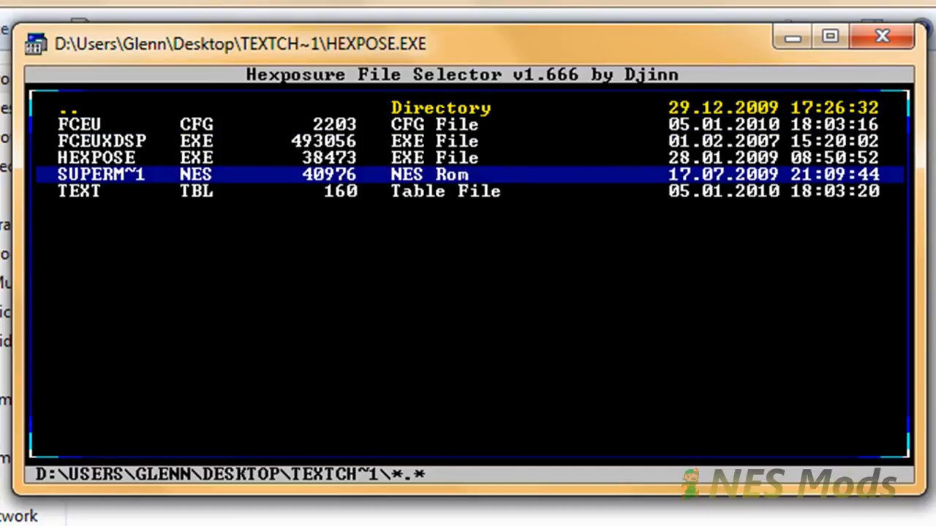
key(Return)
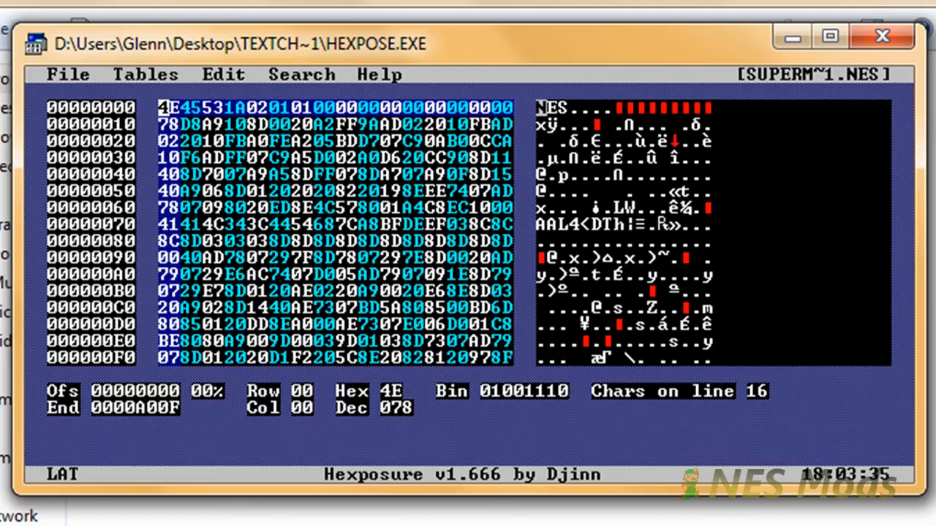
Load TEXT.TBL as the active character table with Tables > Load Table.
key(alt+f)
key(Right)
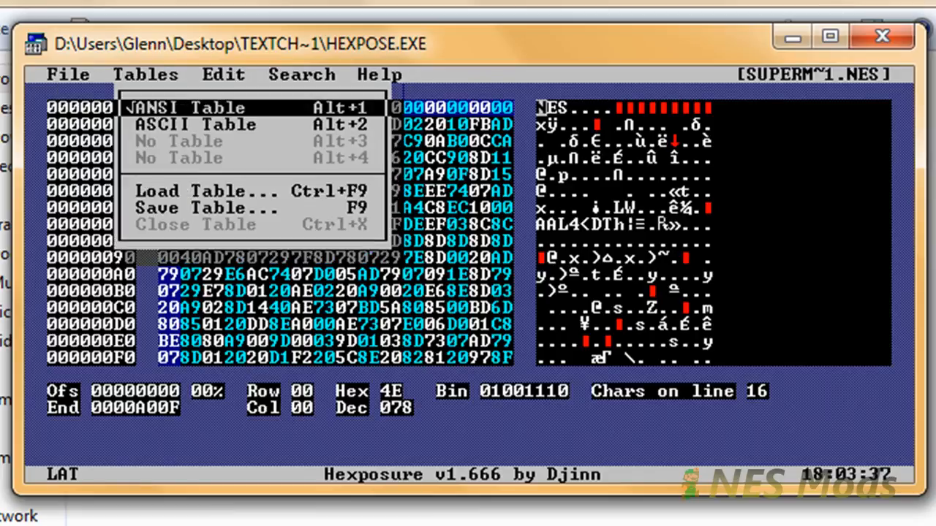
key(Down)
key(Down)
key(Down)
key(Down)
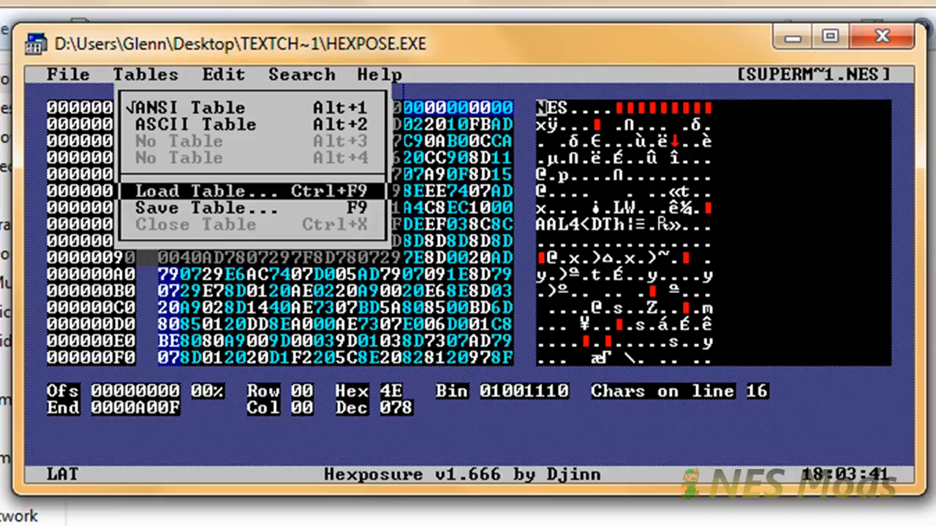
key(Return)
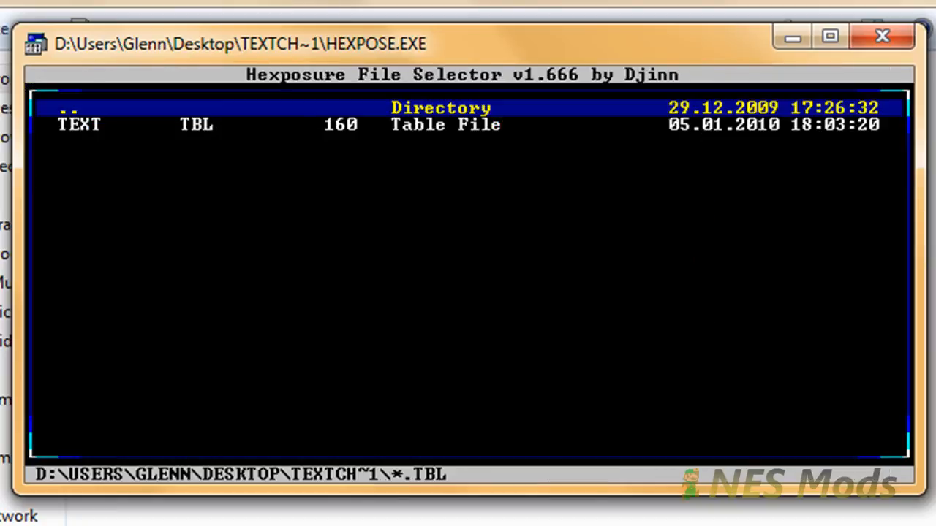
key(Down)
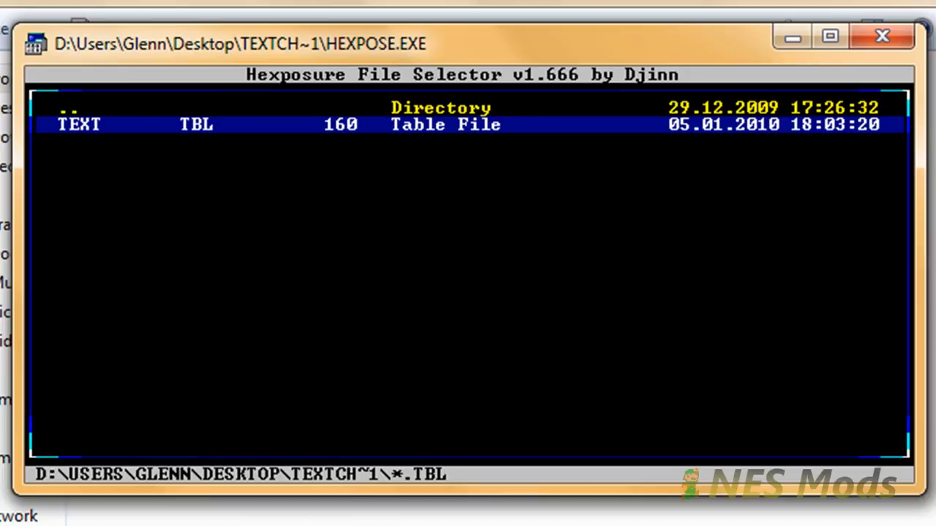
key(Up)
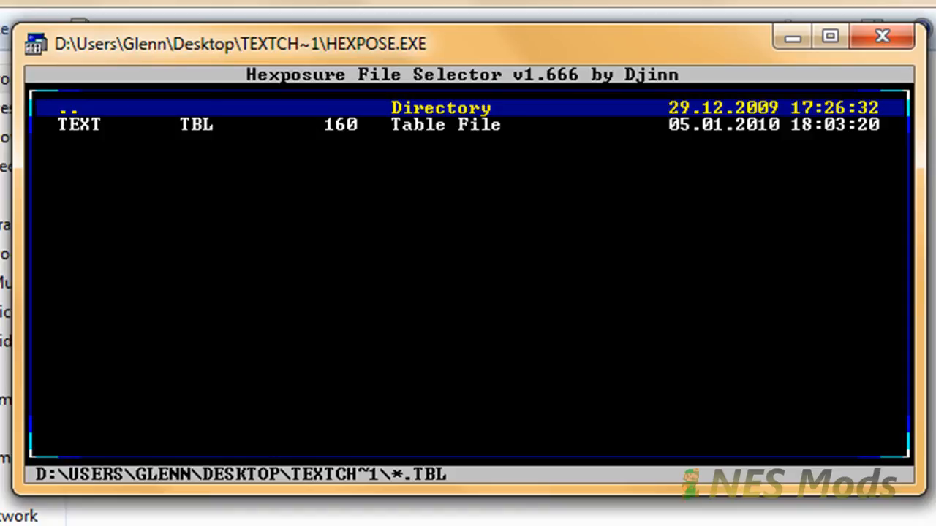
key(Down)
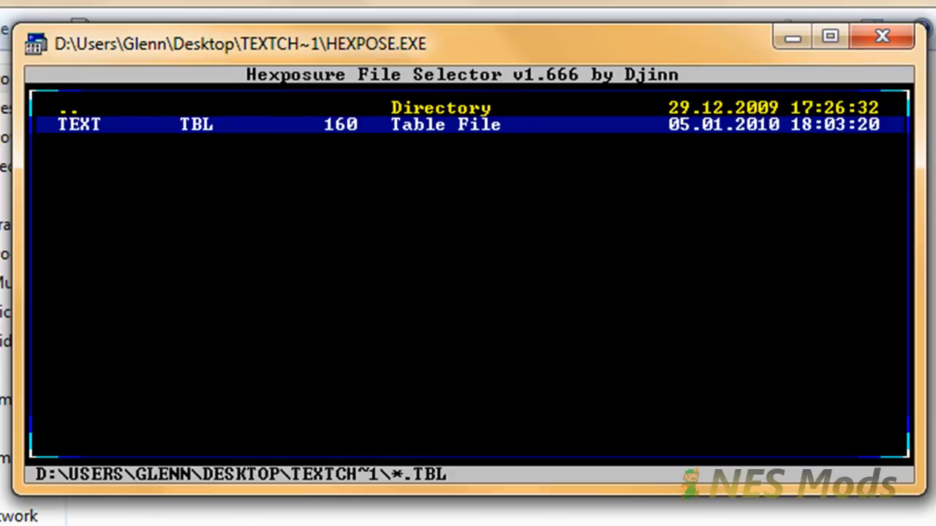
key(Return)
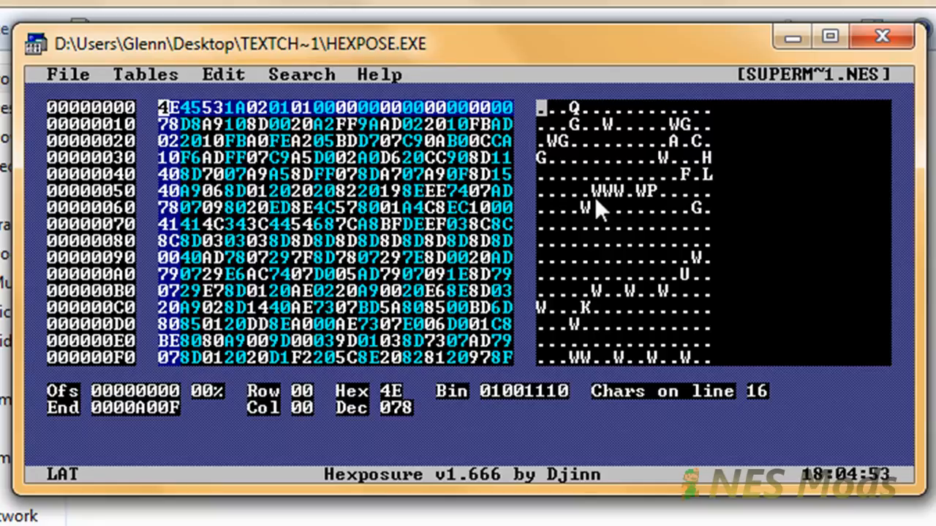
key(alt+t)
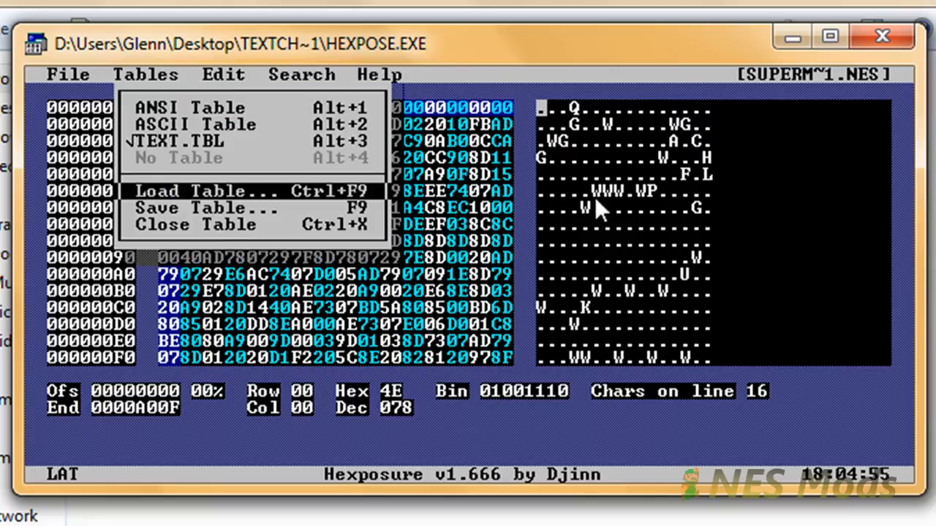
key(alt+s)
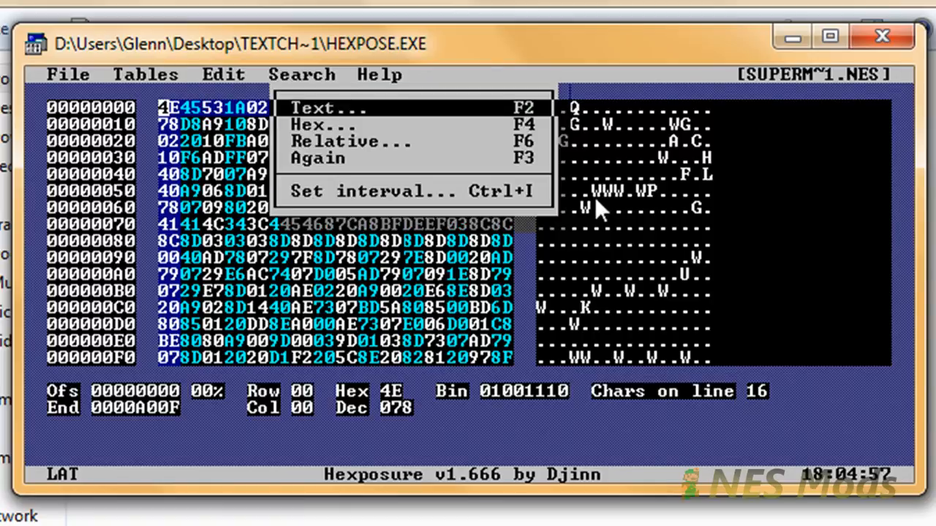
Run a text search for 'MARIO', jumping to the match at offset 00000765.
key(Return)
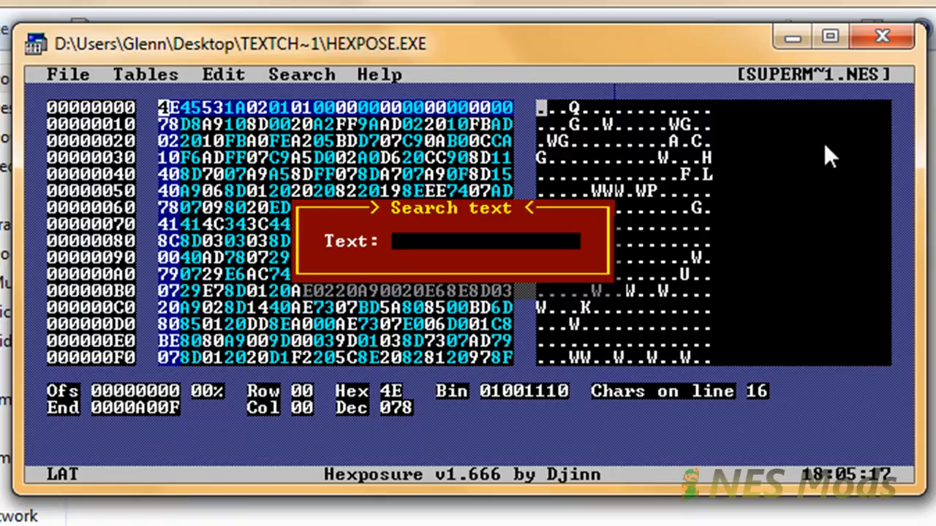
text(MARIO)
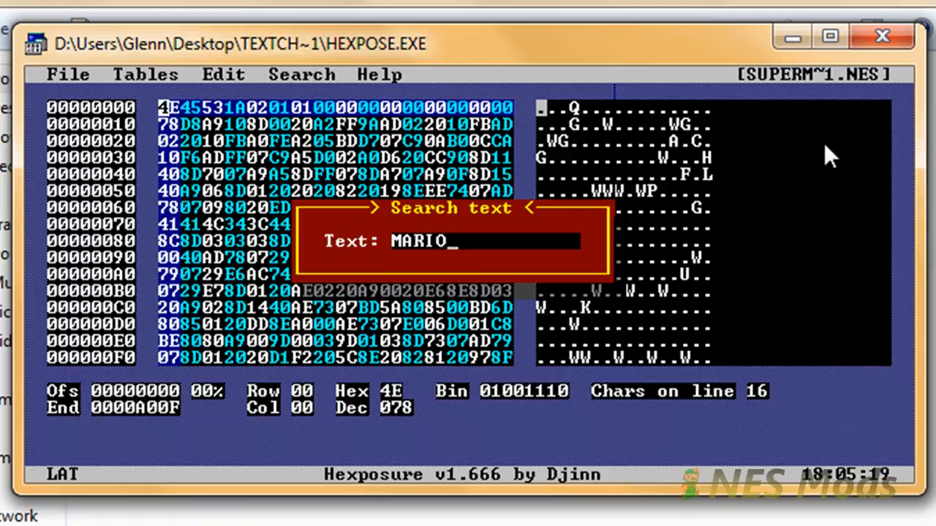
key(Return)
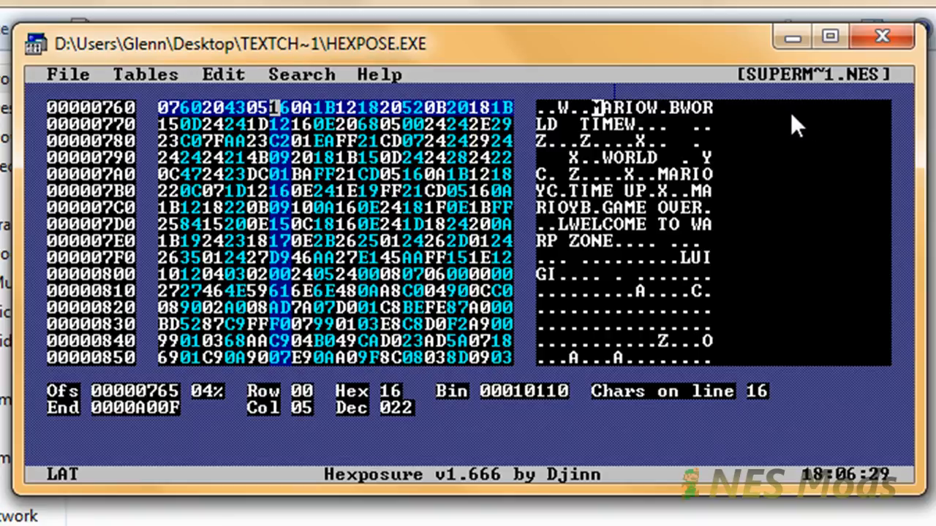
Overtype the first MARIO with 'LUIGI', then find the next MARIO and replace it too.
text(LUIG)
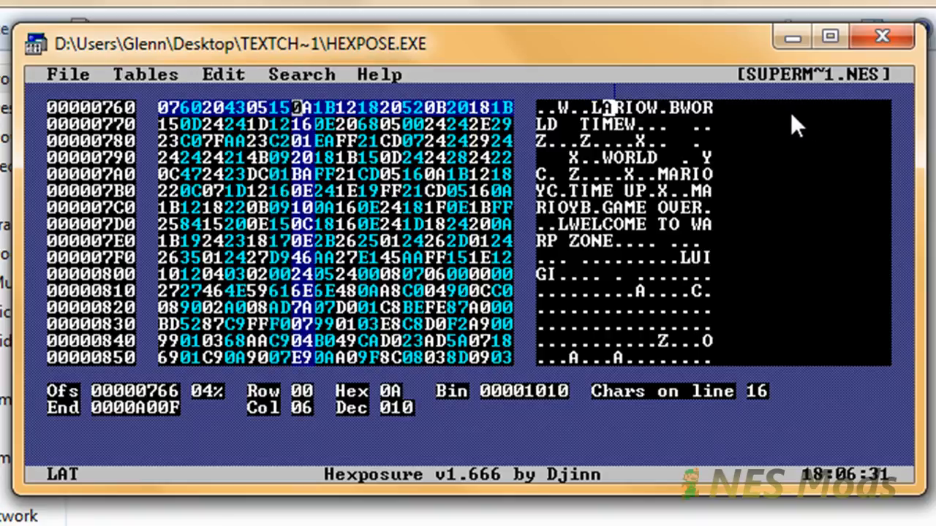
text(I)
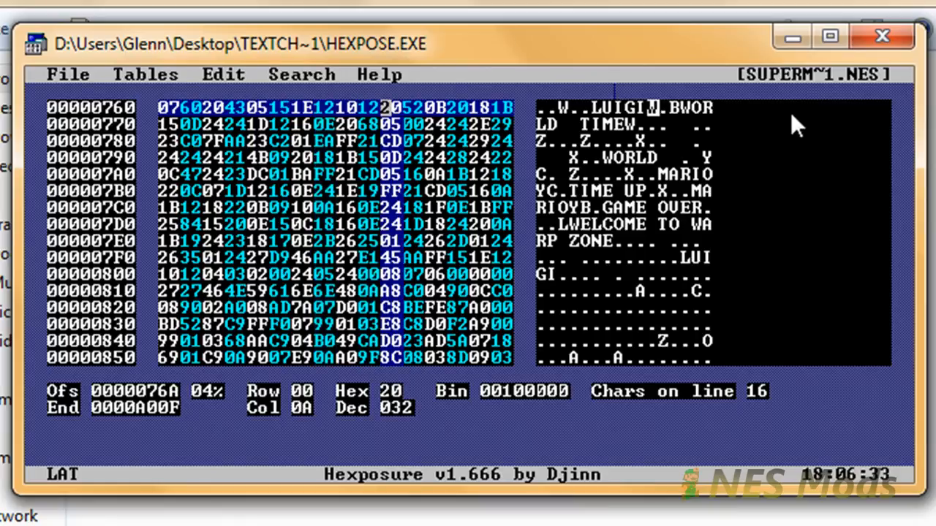
key(Left)
key(Left)
key(Left)
key(Left)
key(Left)
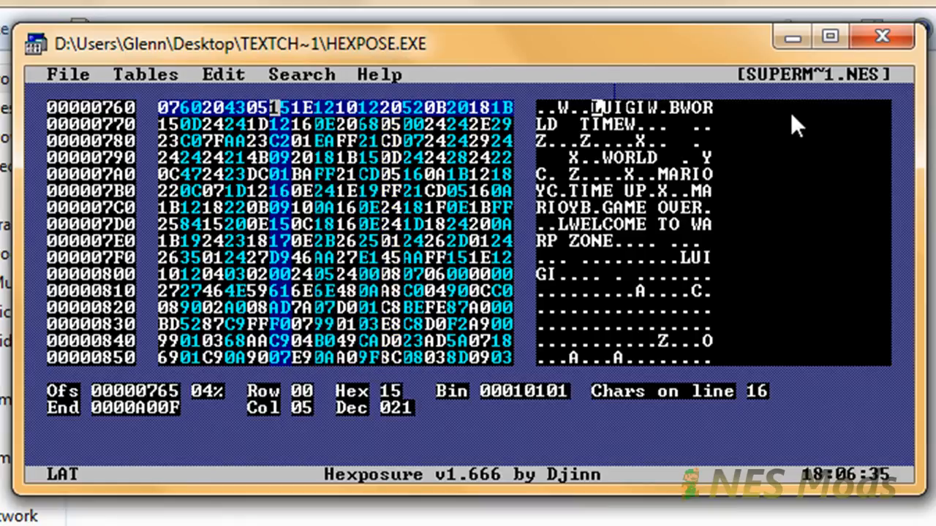
key(Right)
key(Right)
key(Right)
key(Right)
key(Left)
key(Left)
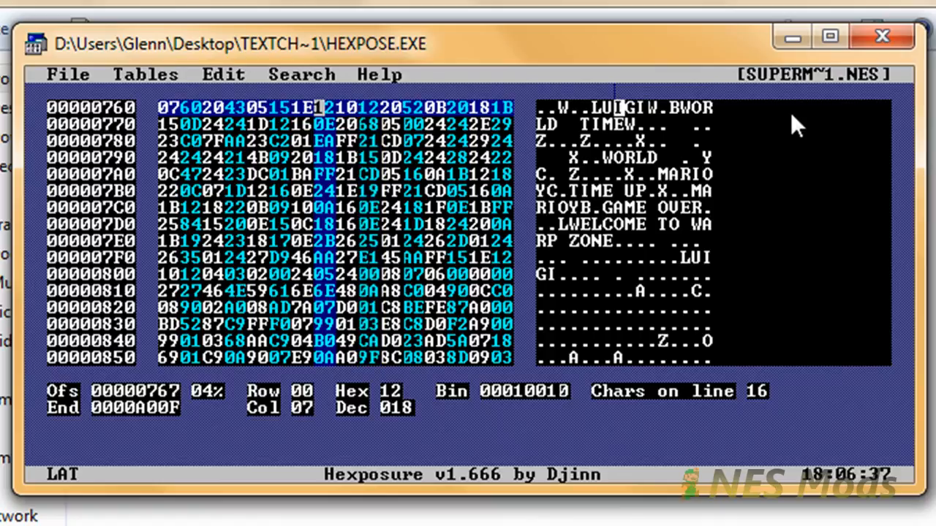
key(Left)
key(Left)
key(Left)
key(Right)
key(alt+s)
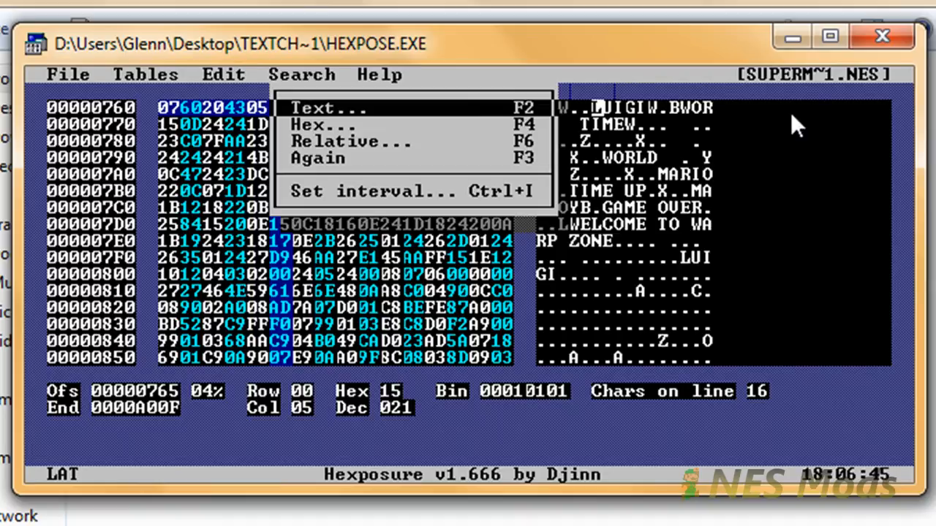
key(Return)
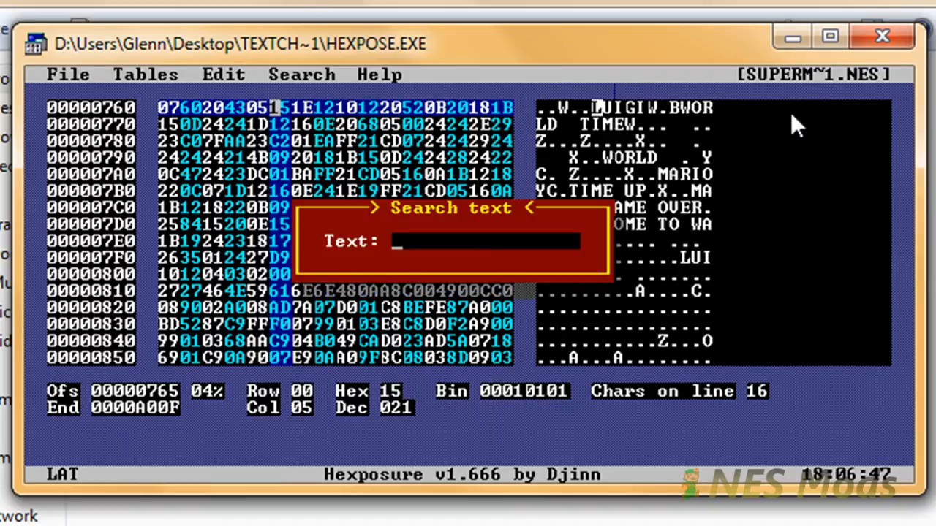
text(MARIO)
key(Return)
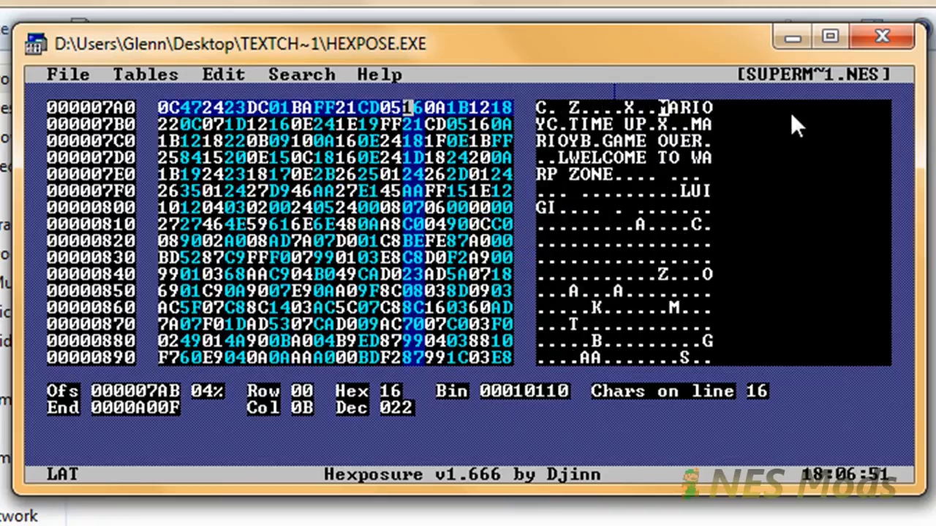
text(LUIGI)
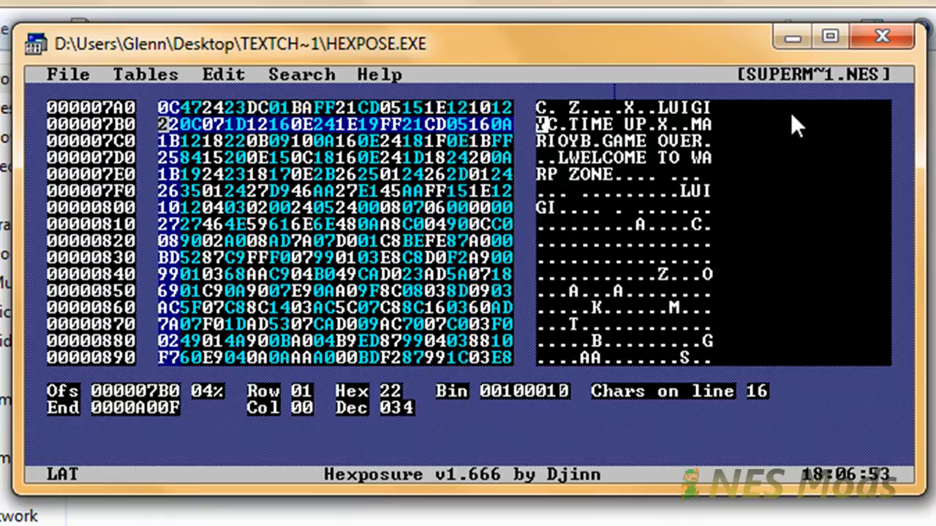
Search out two more MARIO occurrences and overtype each with 'LUIGI'.
key(alt+s)
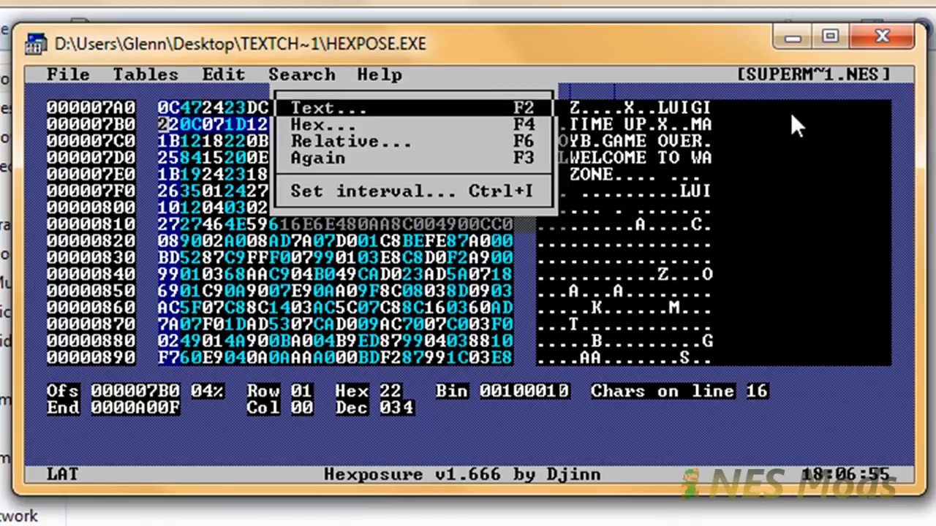
key(Return)
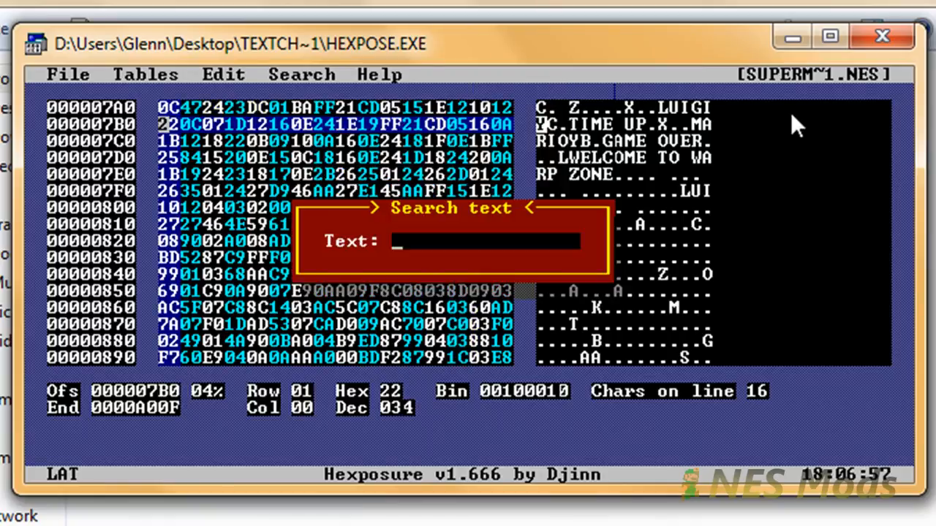
text(MARIOP)
key(BackSpace)
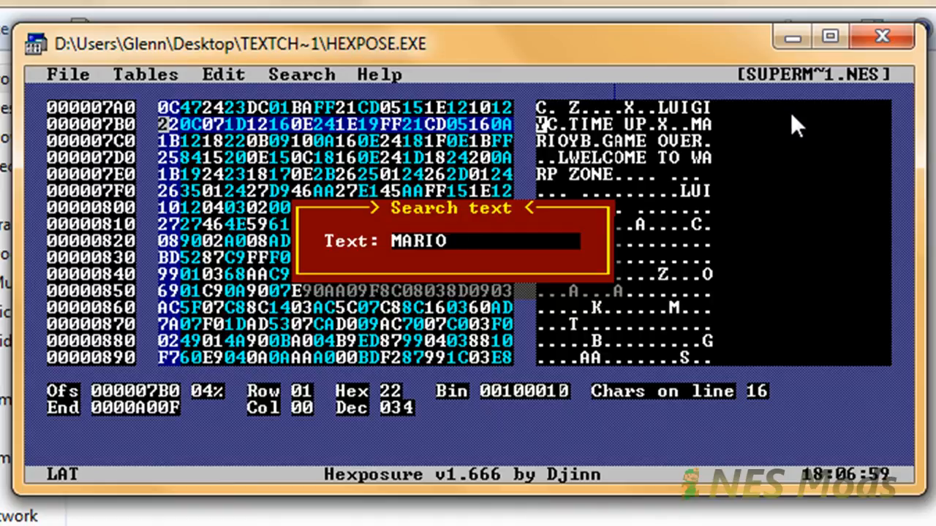
key(Return)
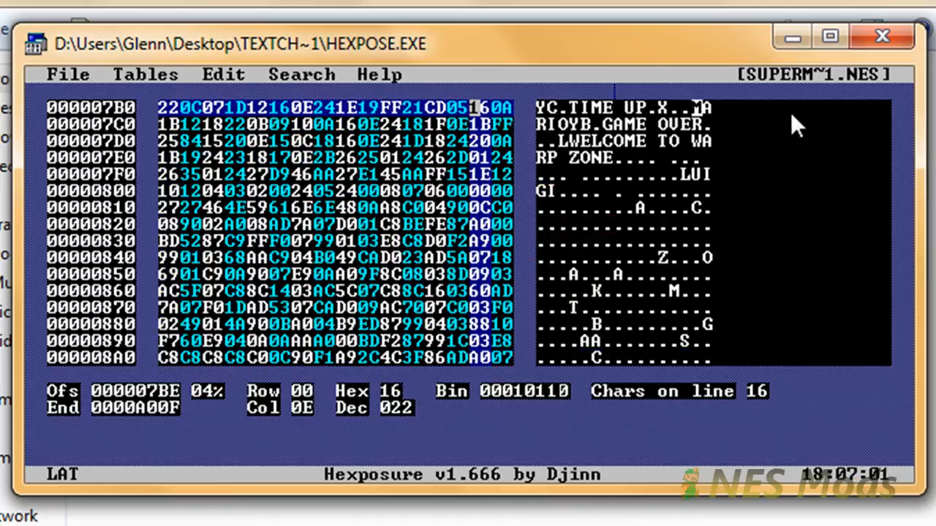
text(LUIGI)
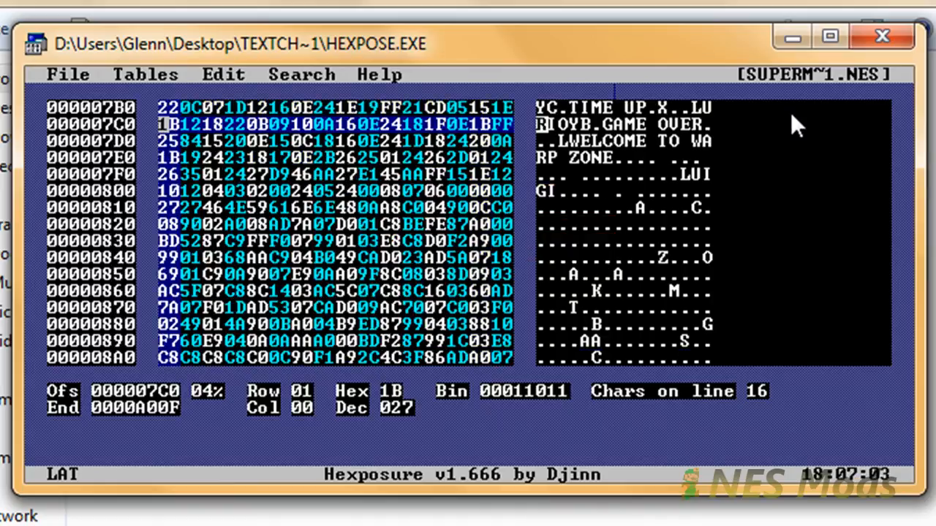
key(Left)
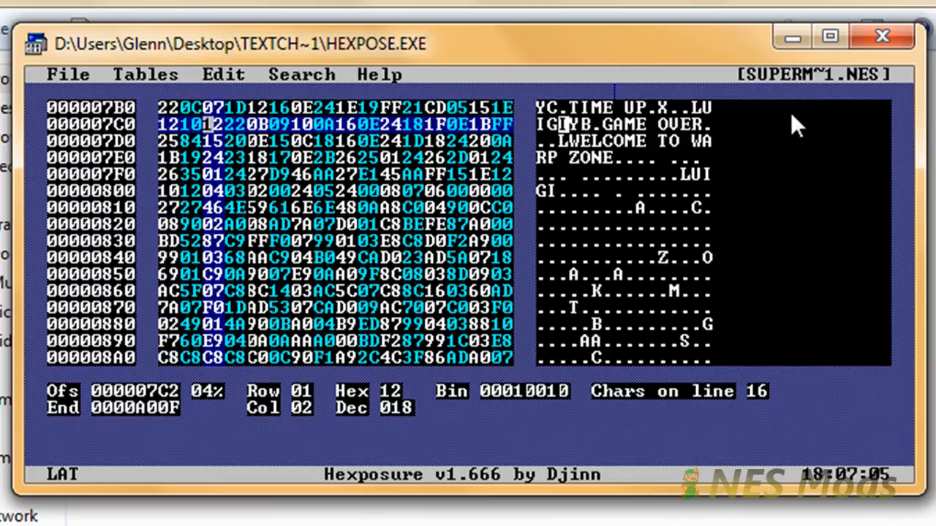
key(alt+s)
key(Return)
text(MARIO)
key(Return)
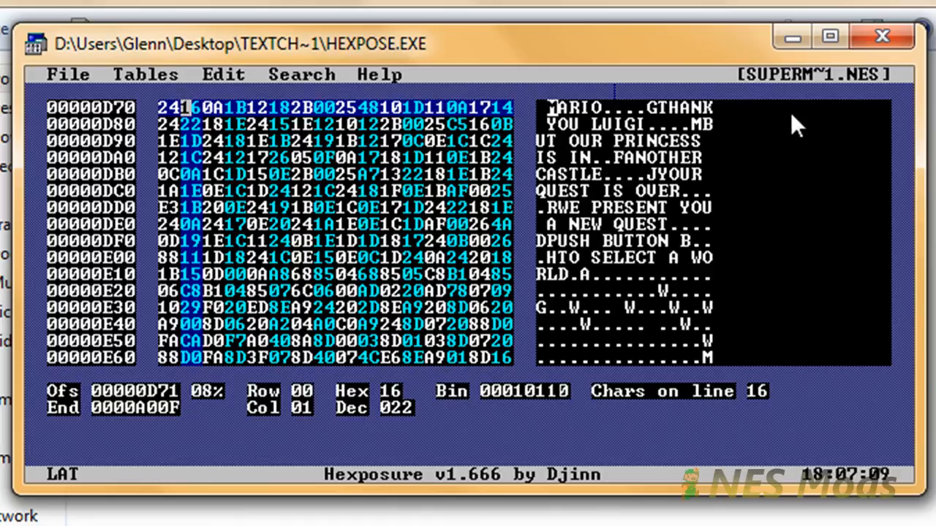
text(LUIGI)
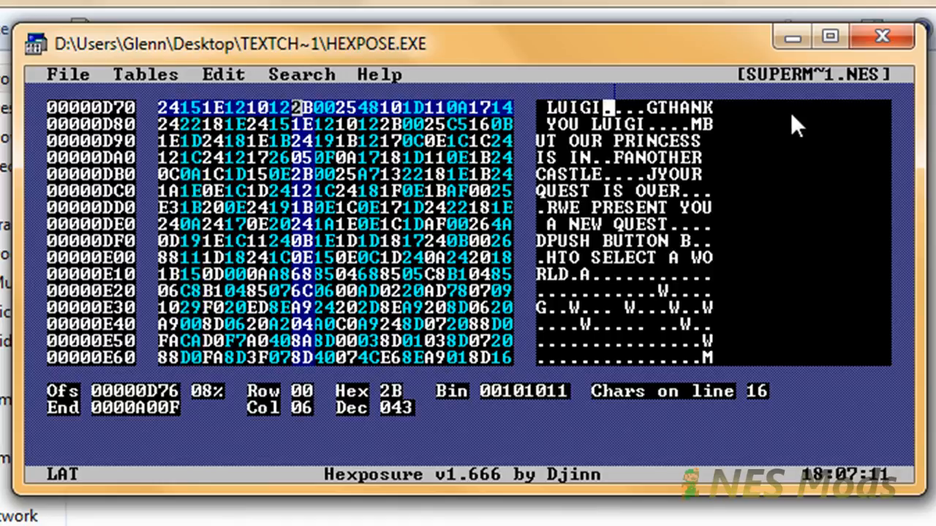
Search for 'MARIO' once more to confirm 'String not found.'.
key(ctrl+f)
text(MARIO)
key(Return)
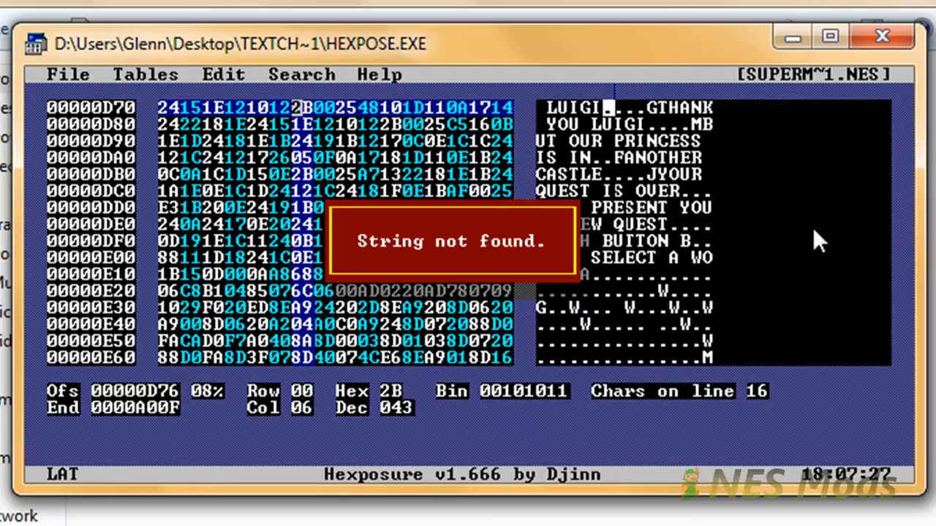
Save the edited ROM, then select Super Mario Brothers.nes in the game folder.
key(Escape)
key(alt+s)
key(Left)
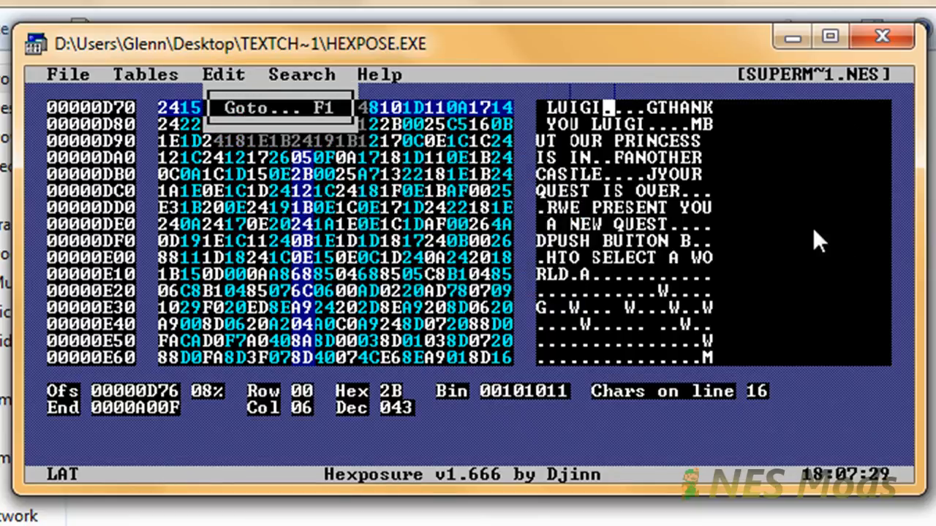
key(Left)
key(Left)
key(Down)
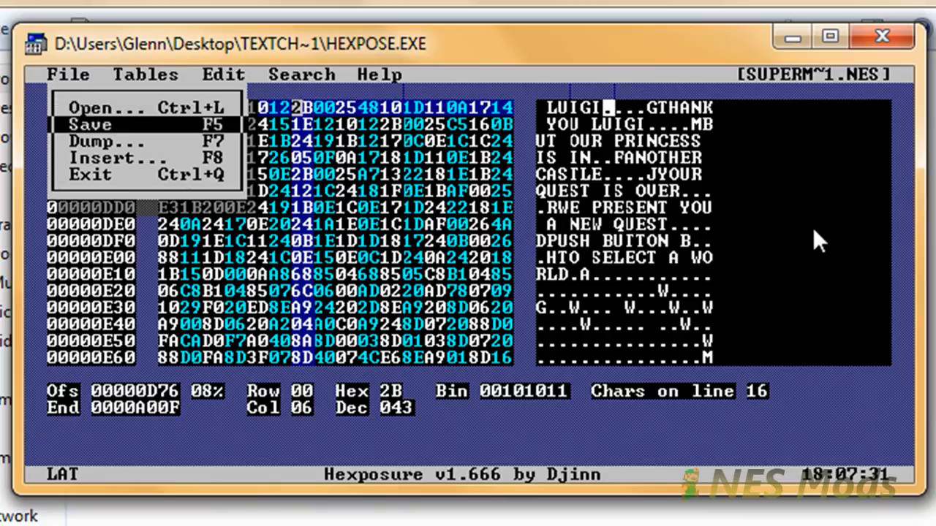
key(Return)
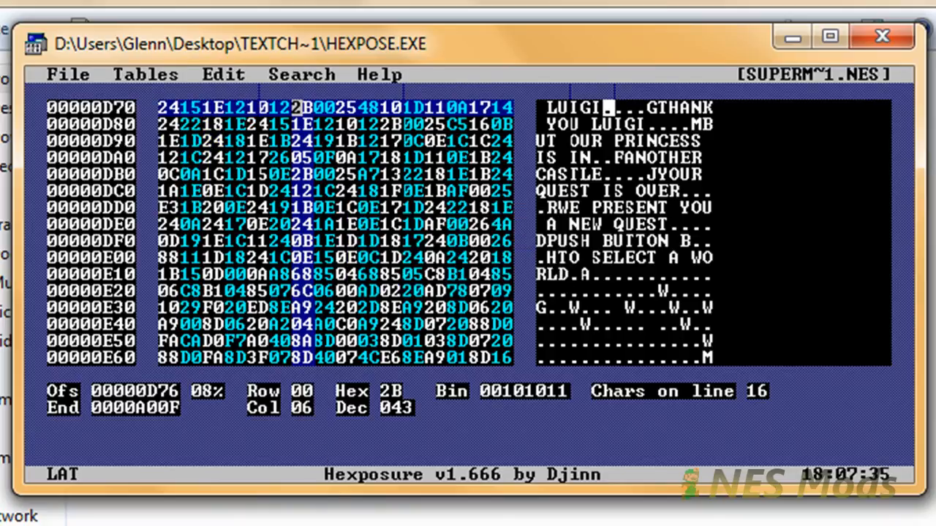
click(255, 516)
click(171, 201)
Load Super Mario Brothers.nes in FCEUXD SP and start a one-player game.
drag(176, 197, 156, 115)
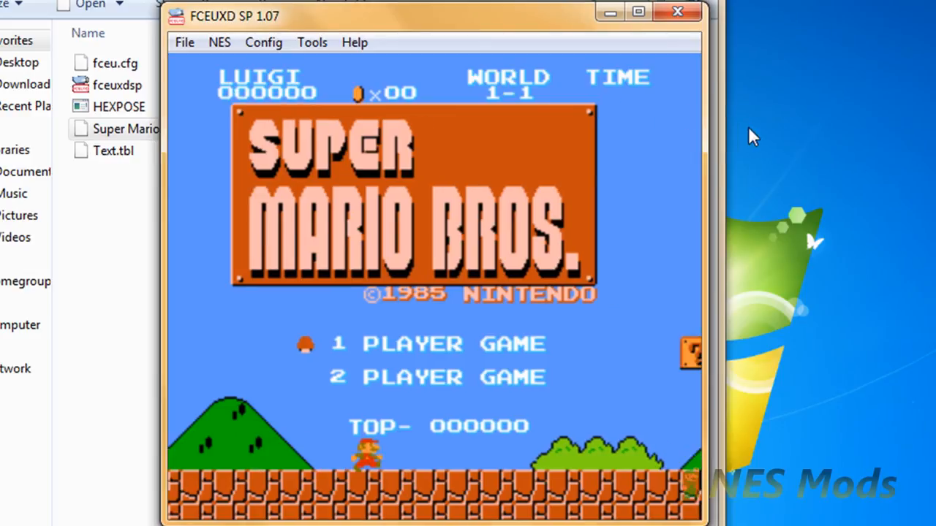
key(Return)
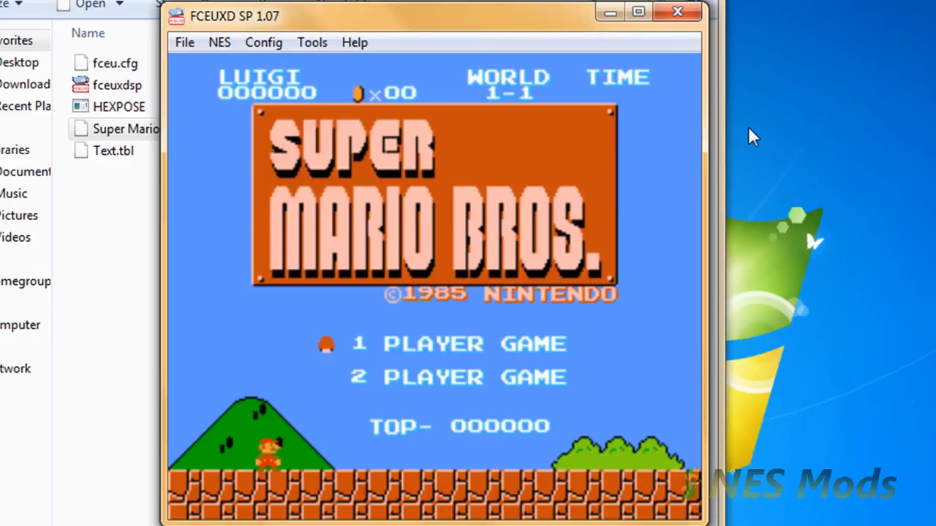
key(Return)
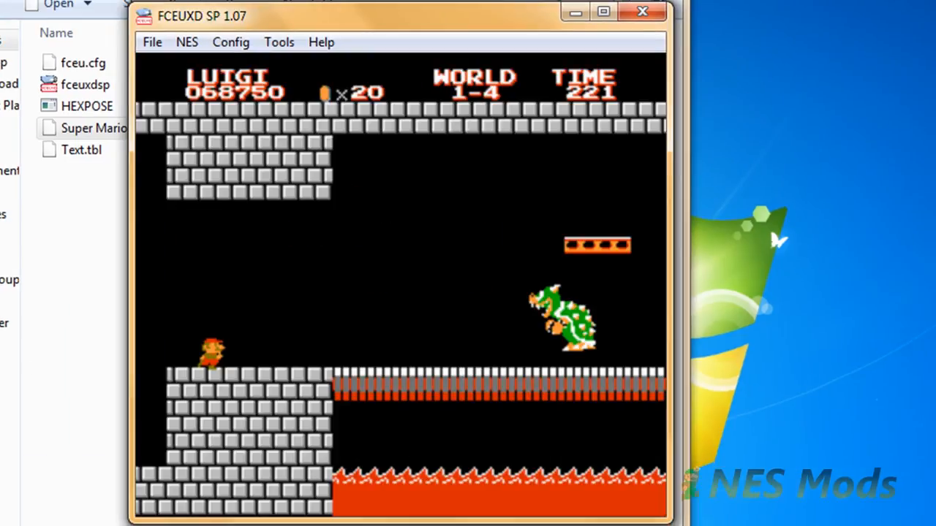
Clear the castle to reach the THANK YOU LUIGI! message, then close the emulator.
key(Right)
key(f)
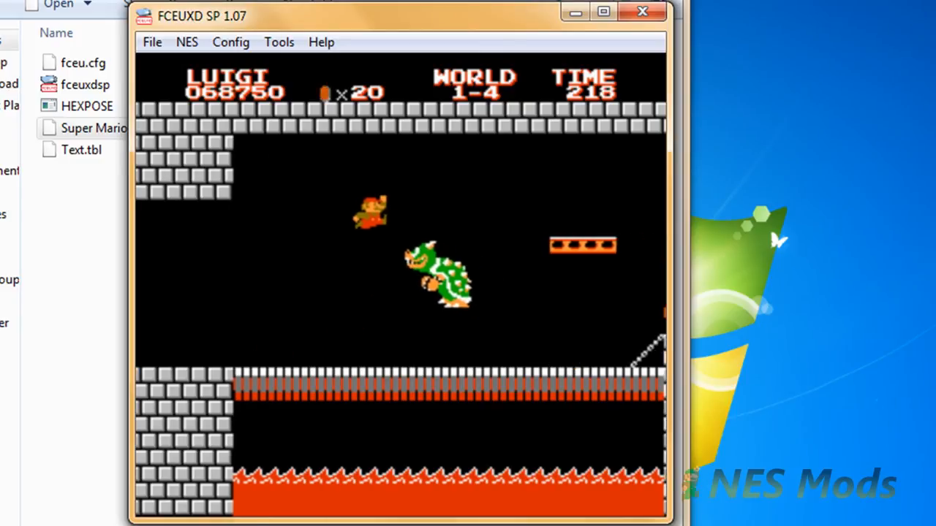
key(f)
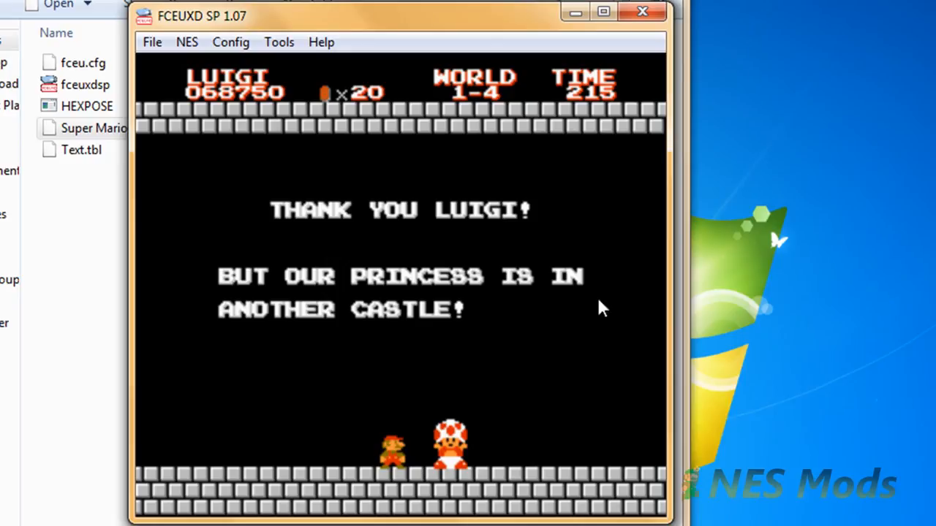
click(640, 12)
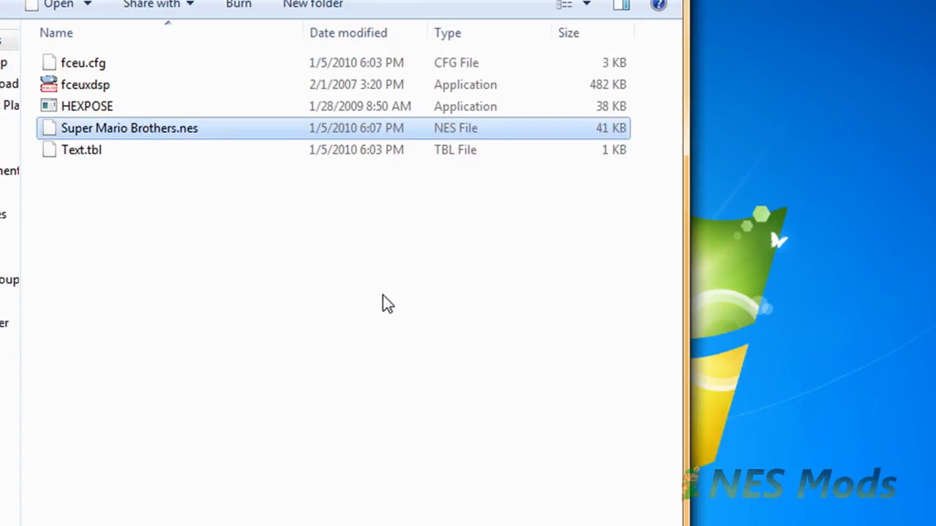
click(382, 303)
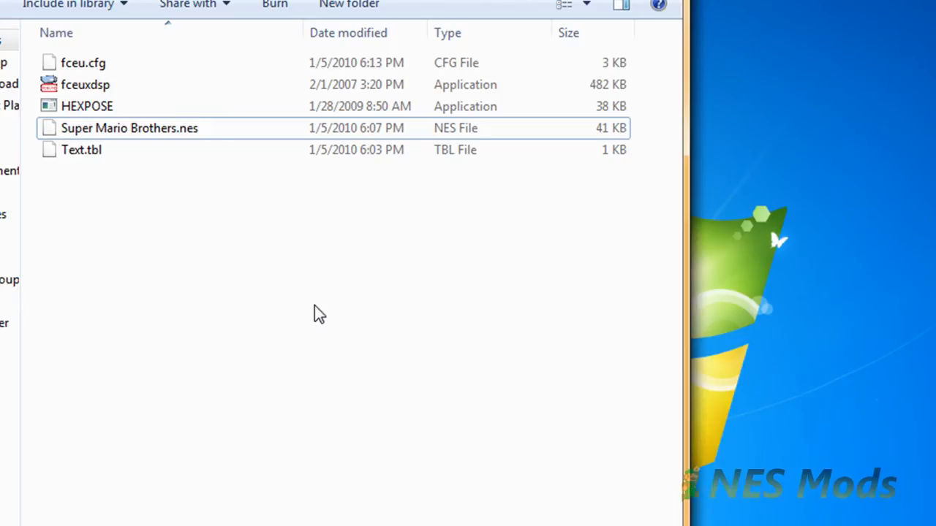